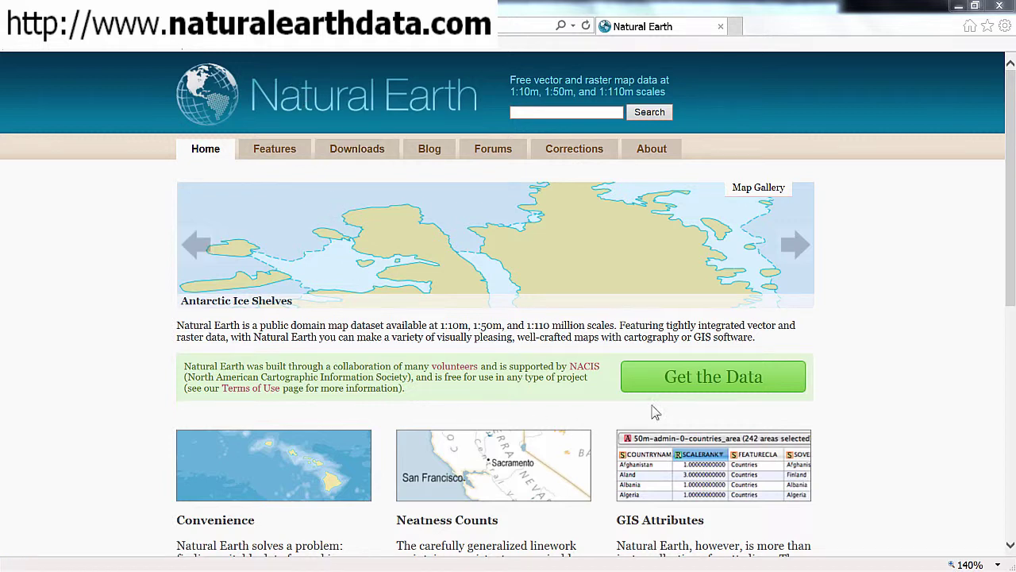
# - Go to Natural Earth Downloads and open the 1:10m Cultural Vectors page
pyautogui.click(777, 385)
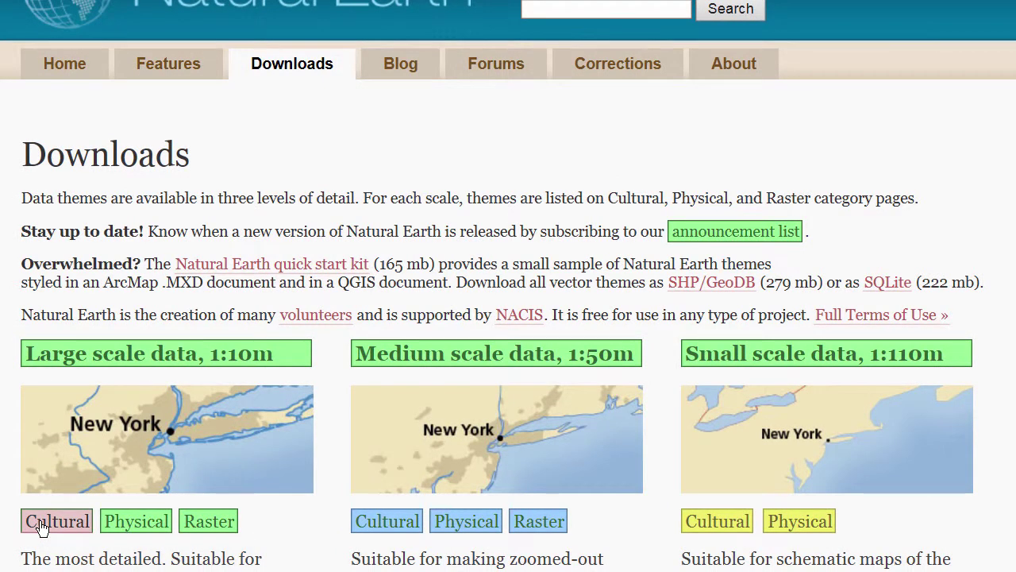
pyautogui.click(41, 529)
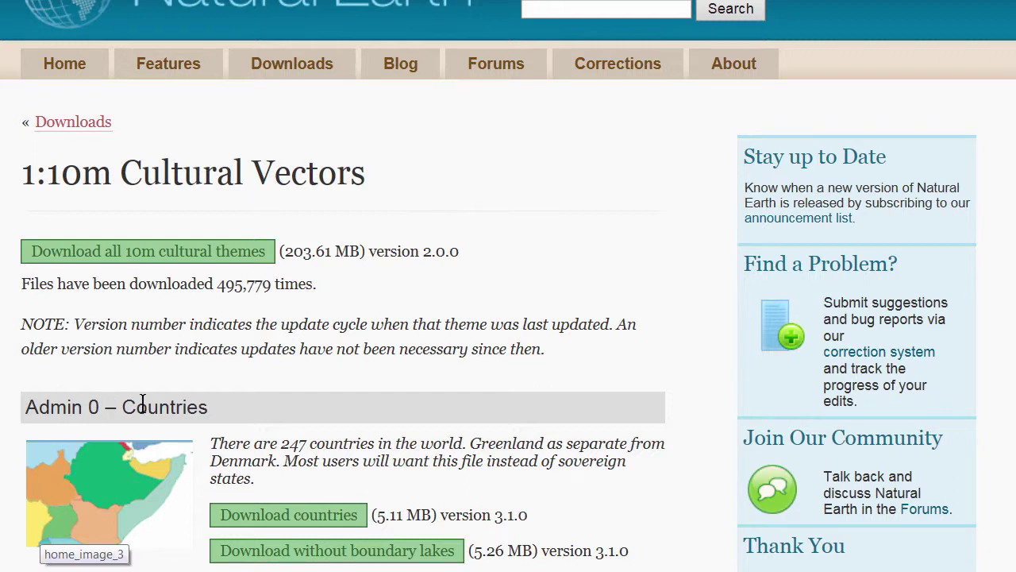
# - Download ne_10m_admin_0_countries.zip and extract all its files into C:\polygeo
pyautogui.click(309, 524)
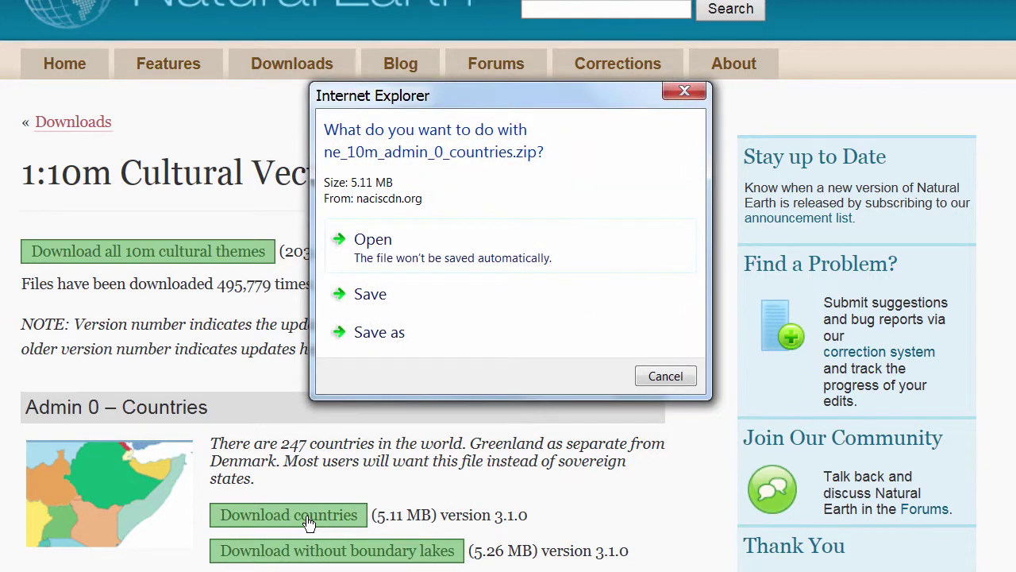
pyautogui.click(421, 253)
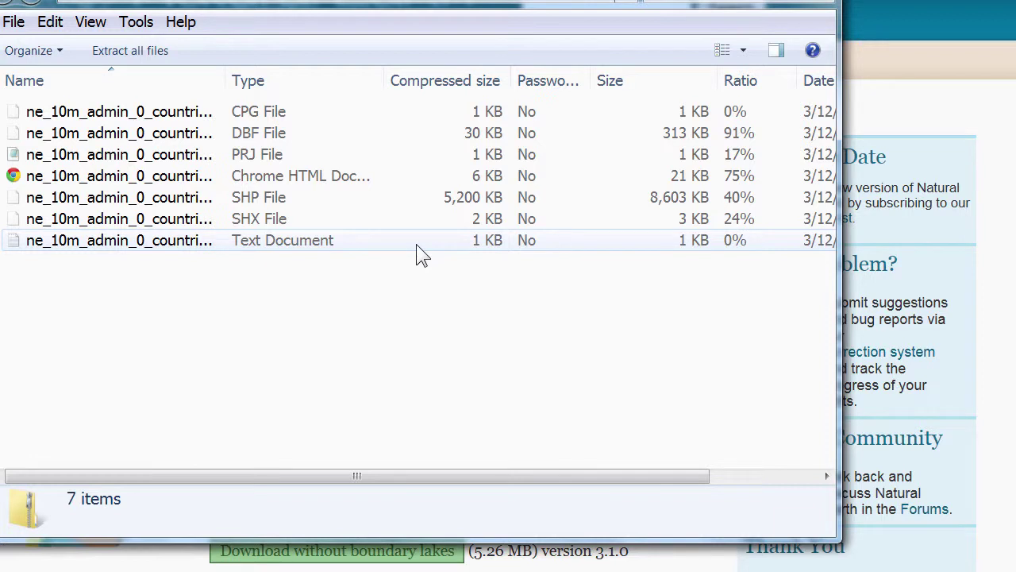
pyautogui.click(129, 51)
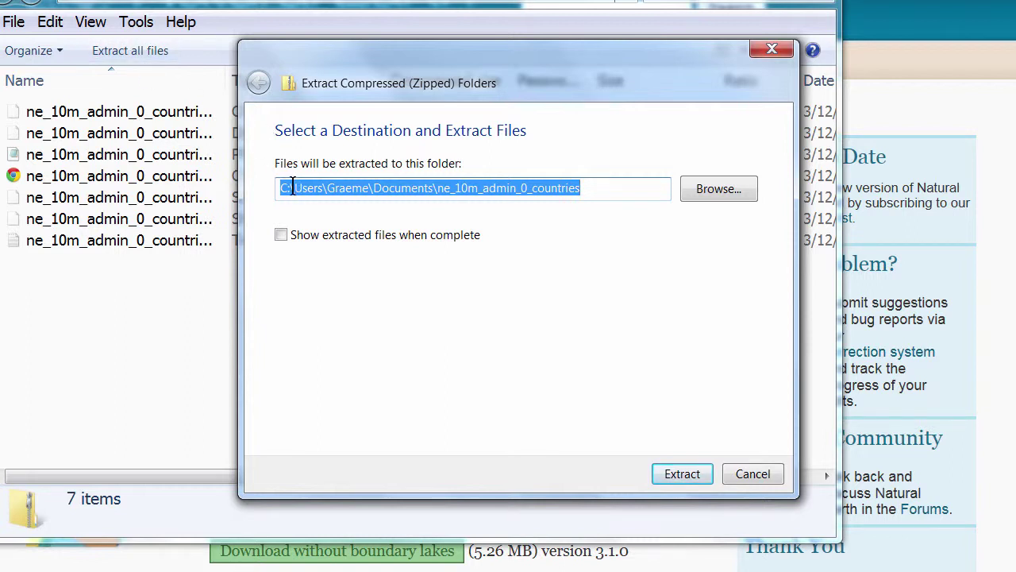
pyautogui.moveTo(293, 187); pyautogui.dragTo(581, 202)
pyautogui.write('polygeo')
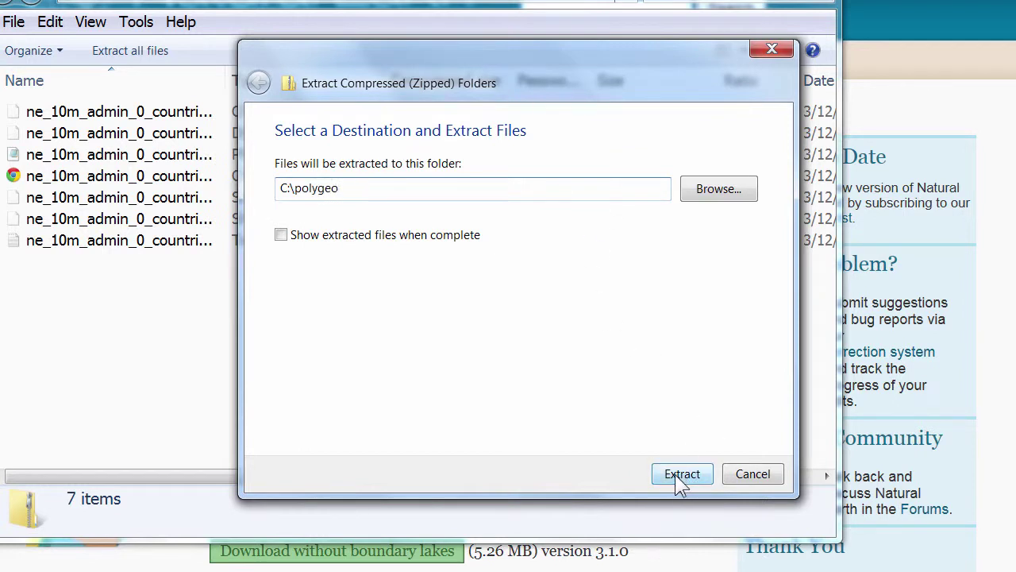
pyautogui.click(675, 474)
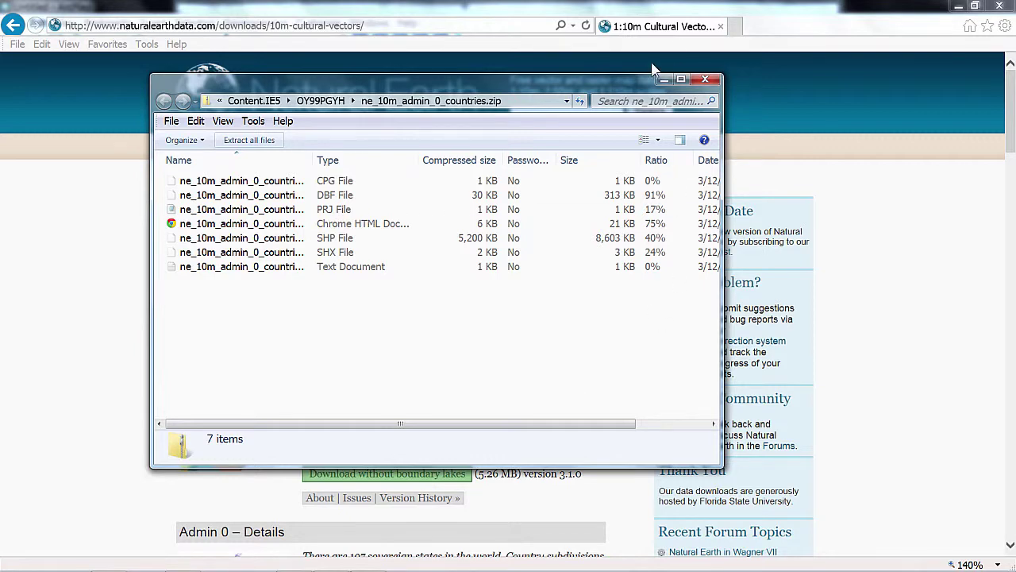
# - Close the countries archive and open the Admin 1 states and provinces zip
pyautogui.click(707, 81)
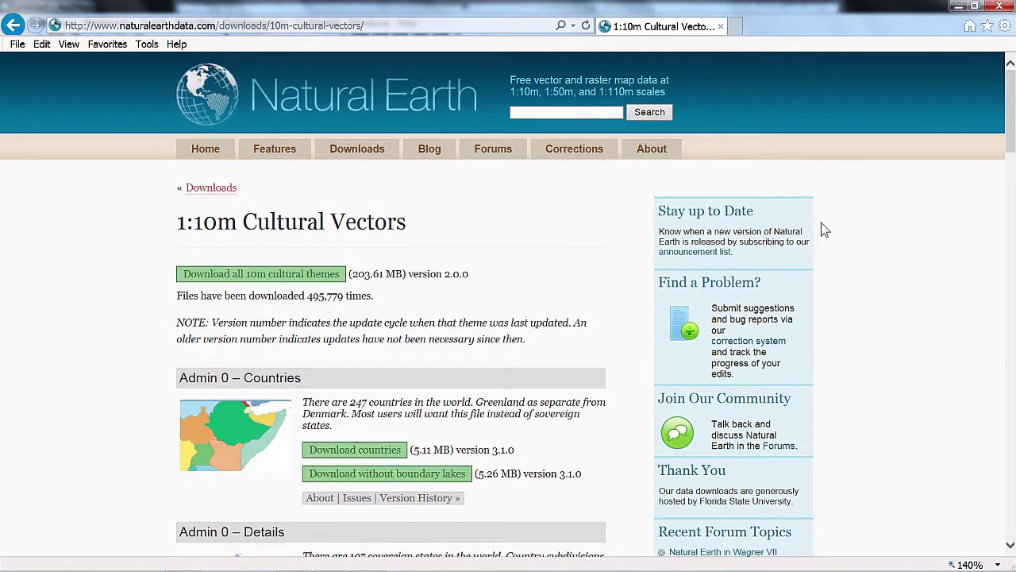
pyautogui.scroll(-5, 842, 267)
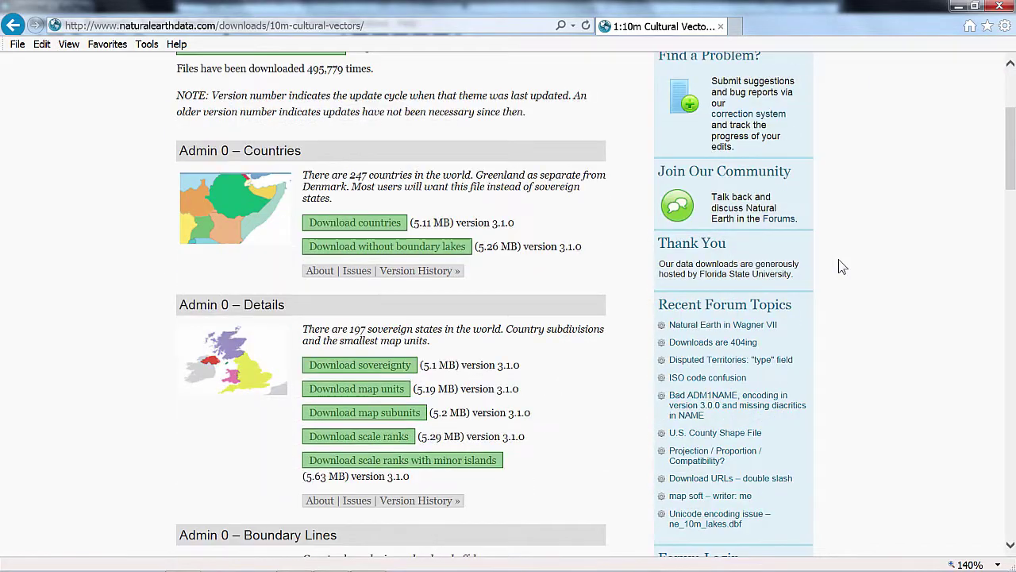
pyautogui.scroll(-4, 586, 318)
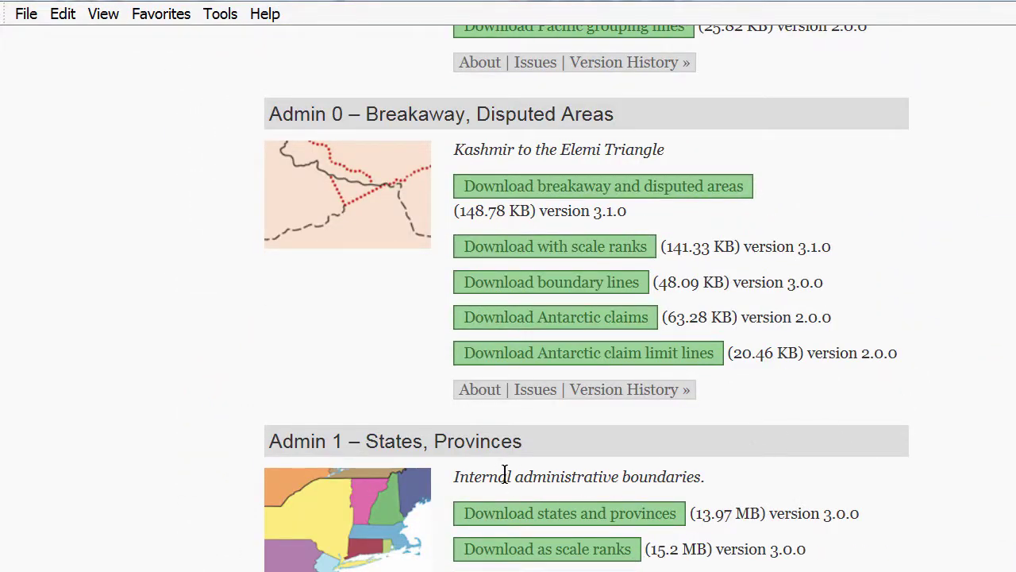
pyautogui.click(563, 516)
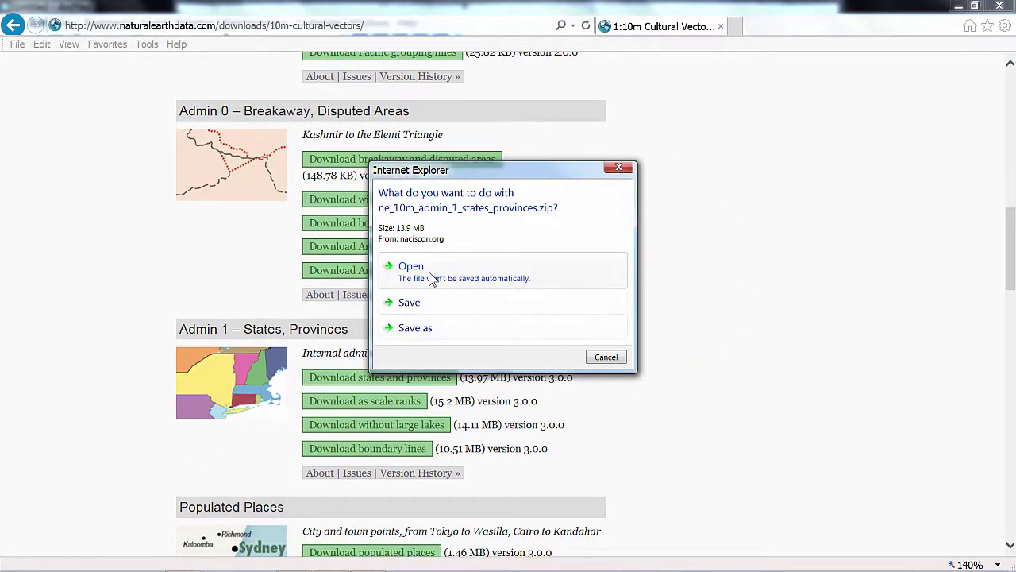
pyautogui.click(430, 272)
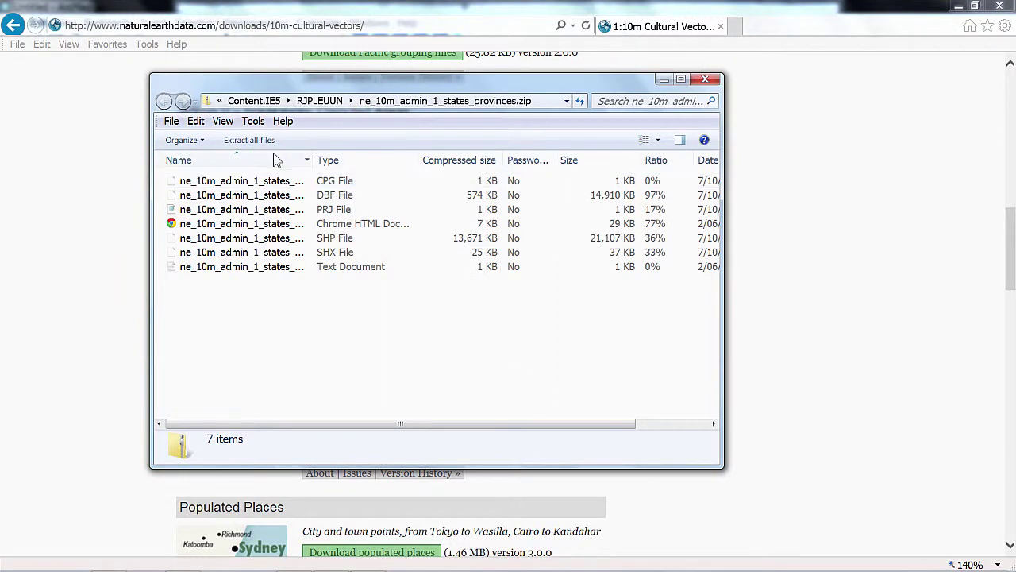
# - Extract all states and provinces files into C:\polygeo
pyautogui.click(246, 140)
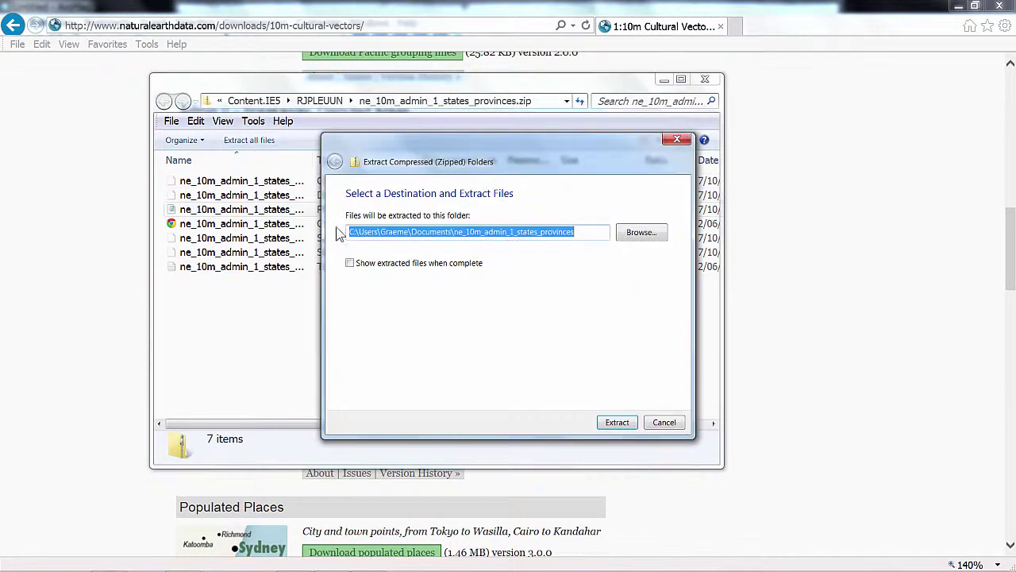
pyautogui.click(398, 231)
pyautogui.moveTo(360, 231); pyautogui.dragTo(572, 246)
pyautogui.write('po')
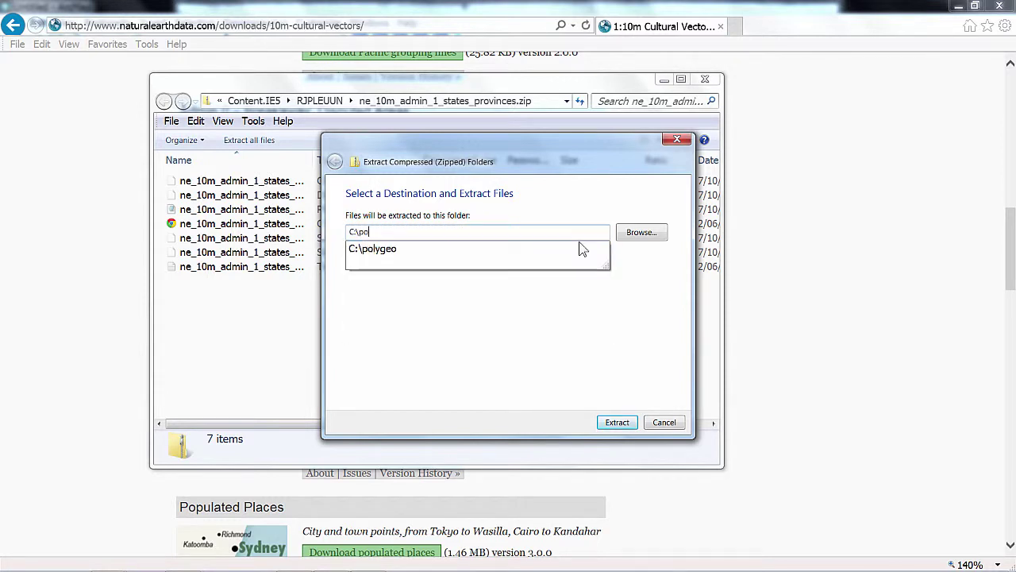
pyautogui.click(377, 248)
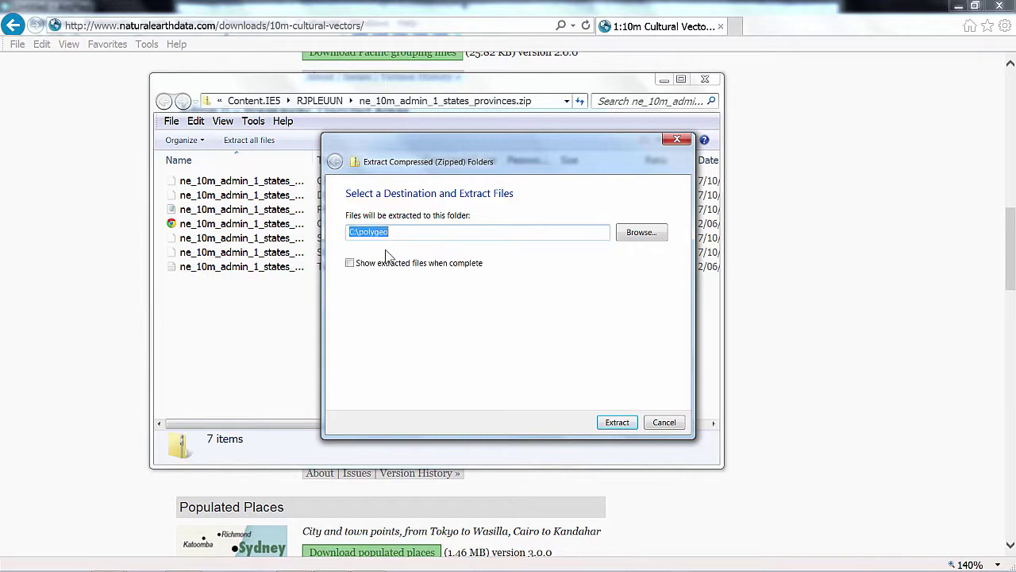
pyautogui.click(620, 424)
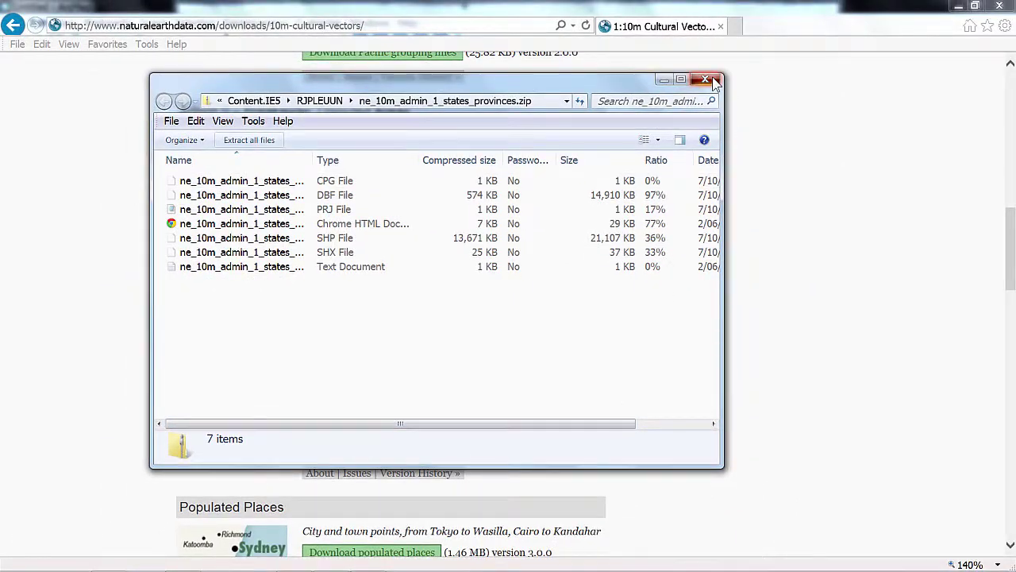
# - Close the states archive and open the populated places zip
pyautogui.click(800, 44)
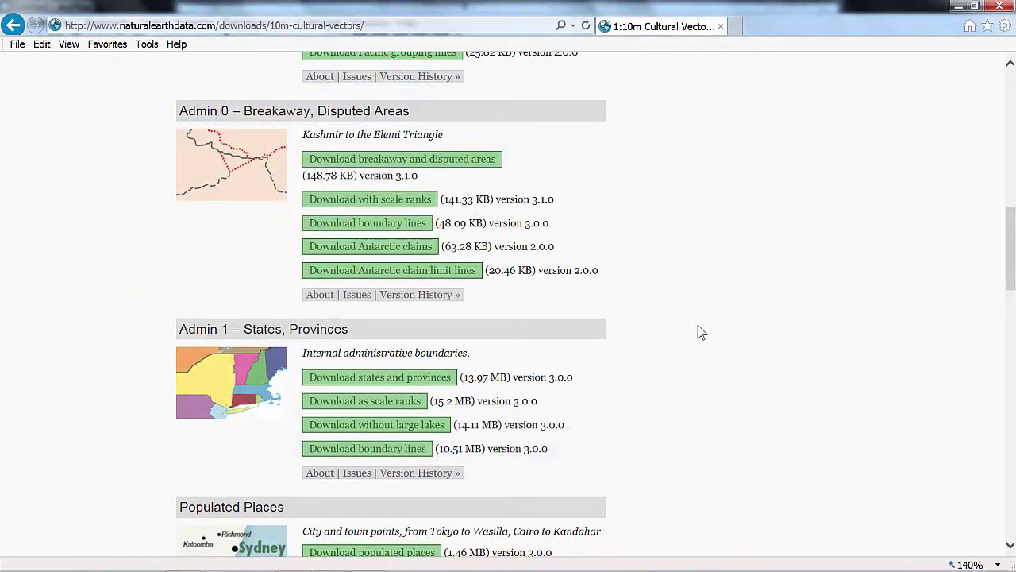
pyautogui.scroll(-3, 699, 332)
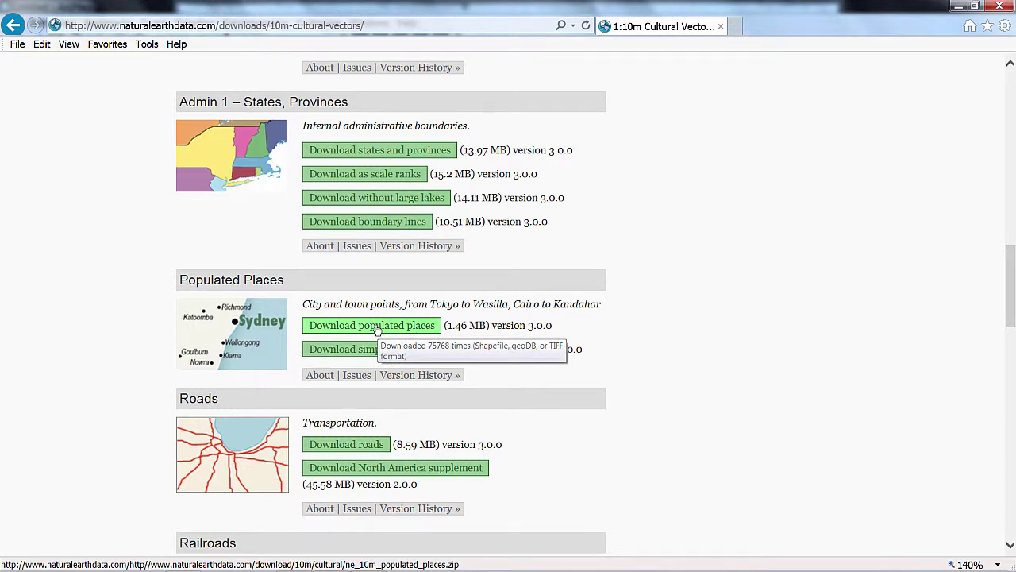
pyautogui.click(376, 329)
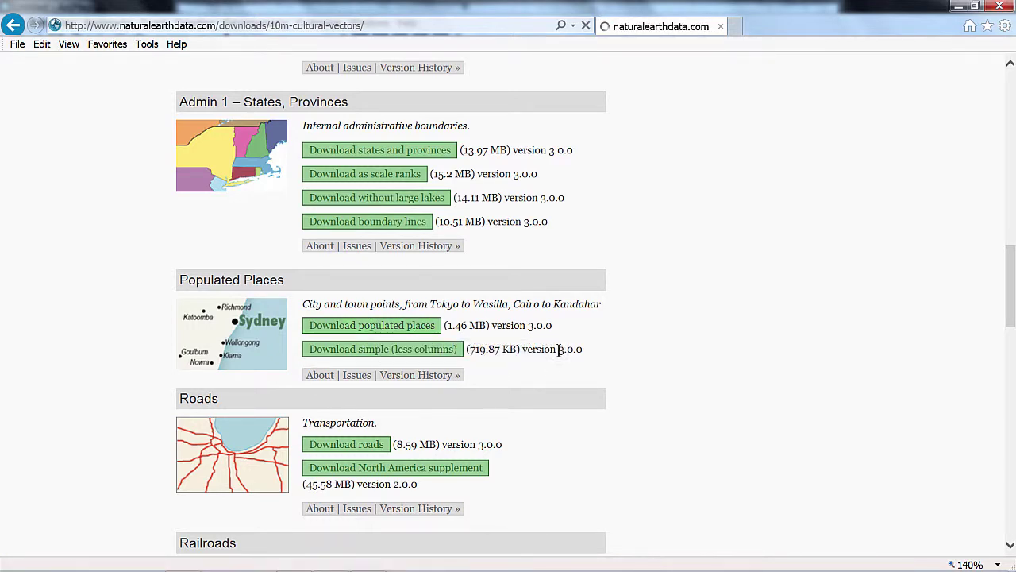
pyautogui.click(409, 270)
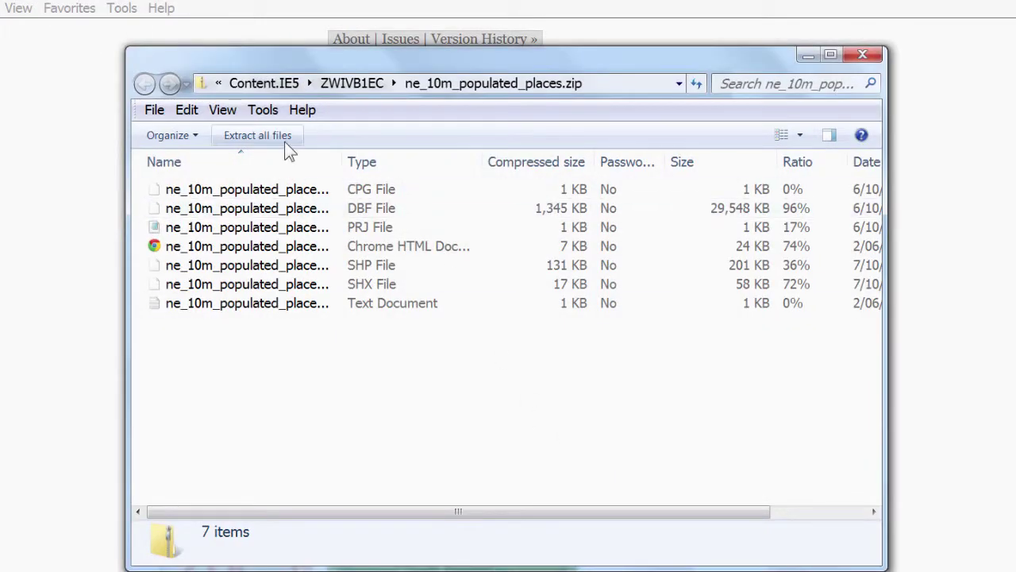
# - Extract all ne_10m_populated_places files into C:\polygeo
pyautogui.click(266, 138)
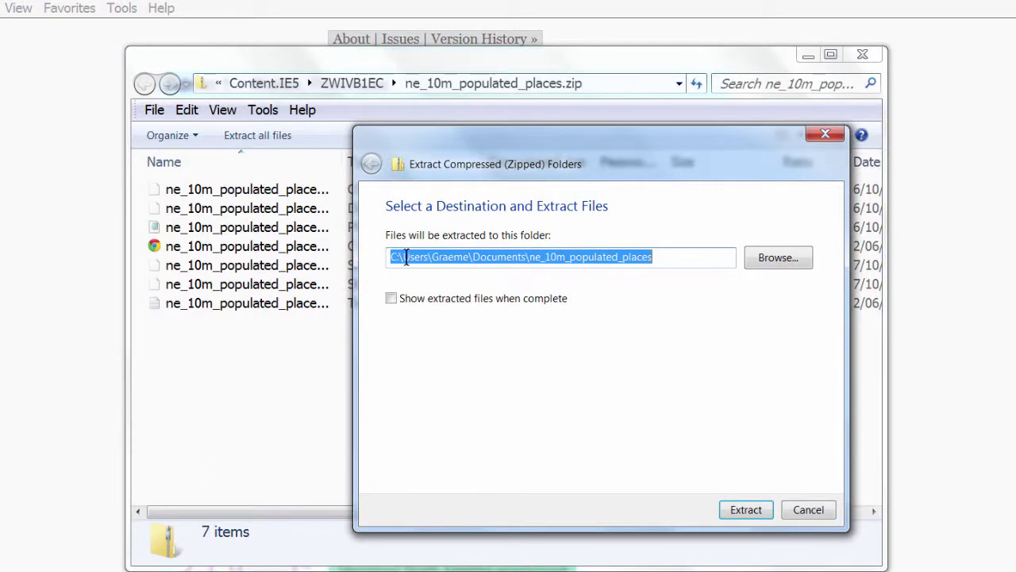
pyautogui.click(409, 256)
pyautogui.moveTo(409, 256); pyautogui.dragTo(653, 256)
pyautogui.write('pol')
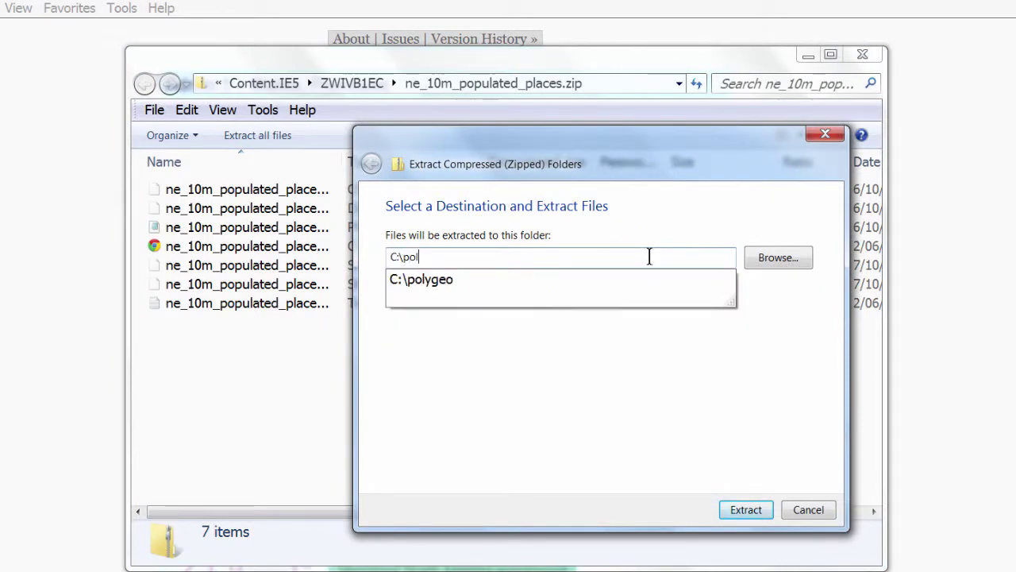
pyautogui.click(413, 279)
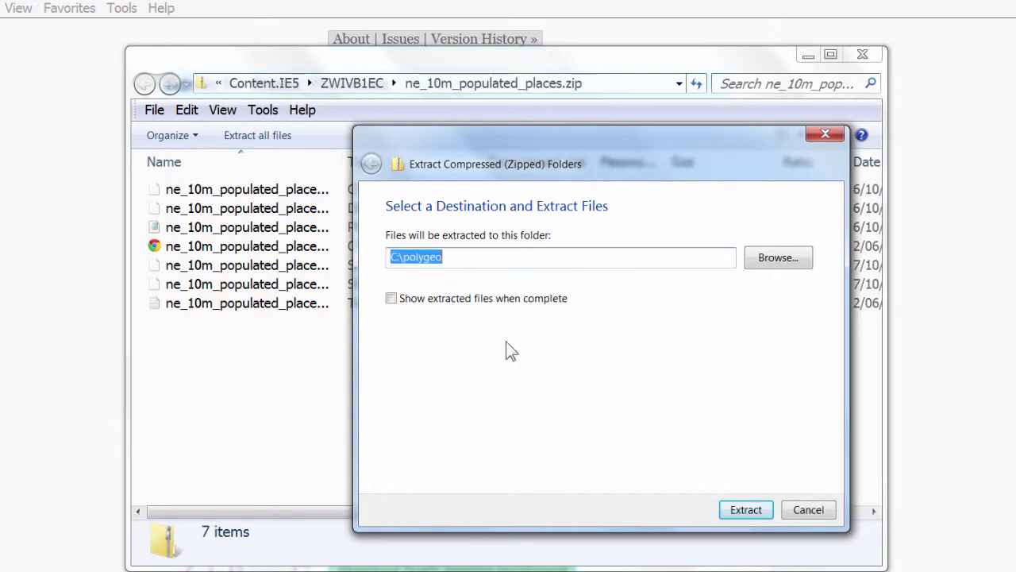
pyautogui.click(758, 514)
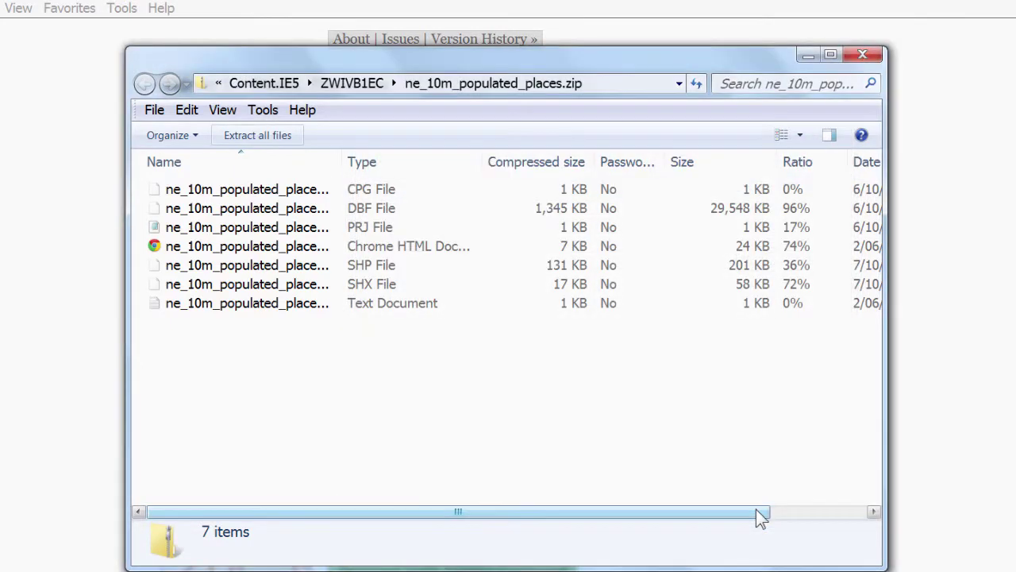
# - Close the populated places archive and open the railroads zip
pyautogui.click(734, 77)
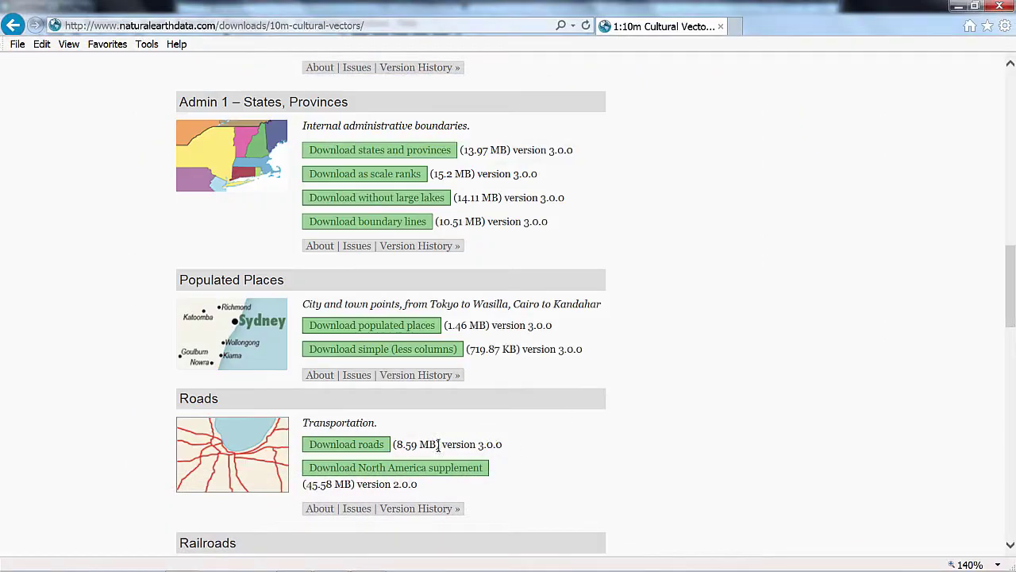
pyautogui.scroll(-3, 492, 476)
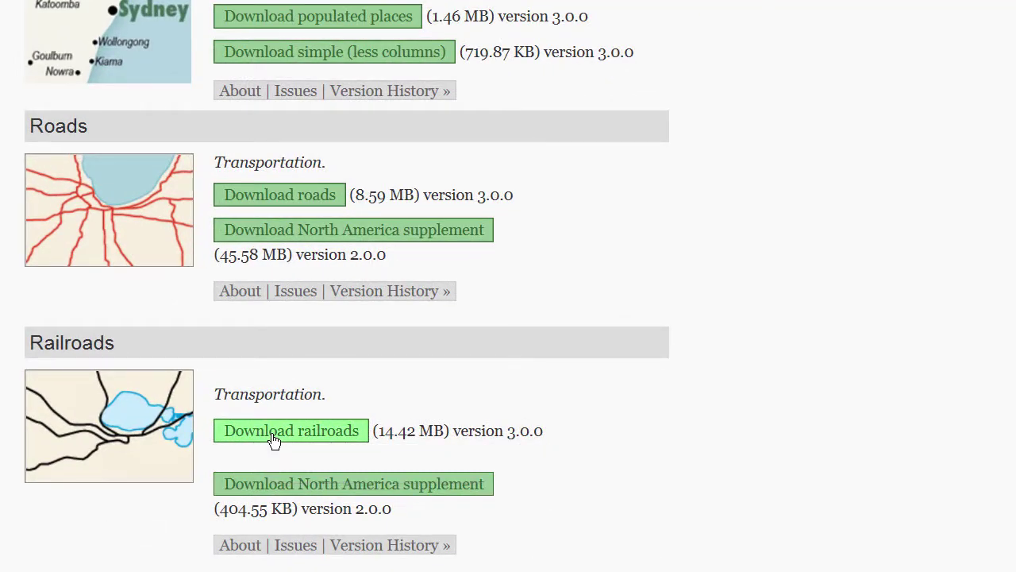
pyautogui.click(274, 438)
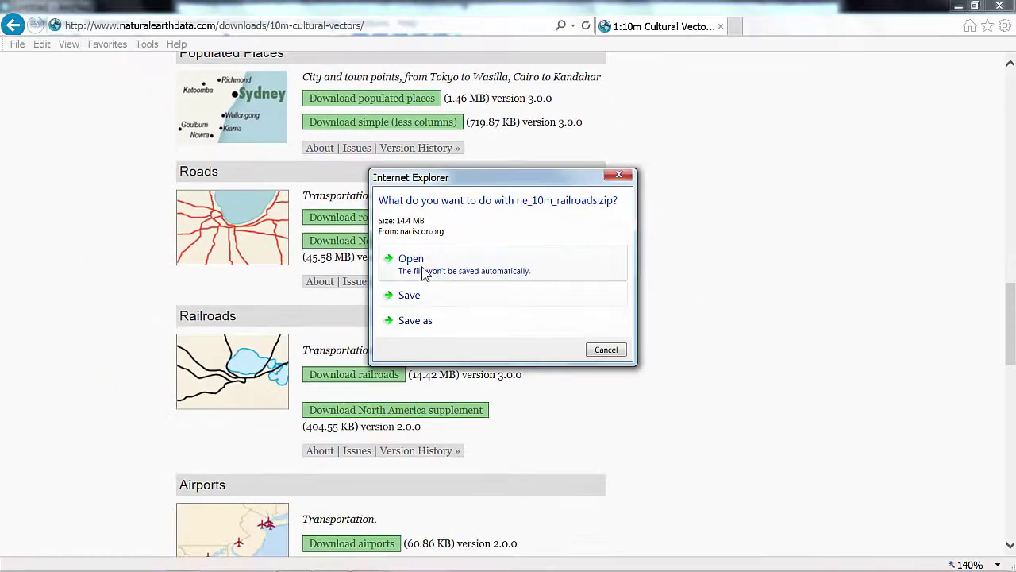
pyautogui.click(424, 272)
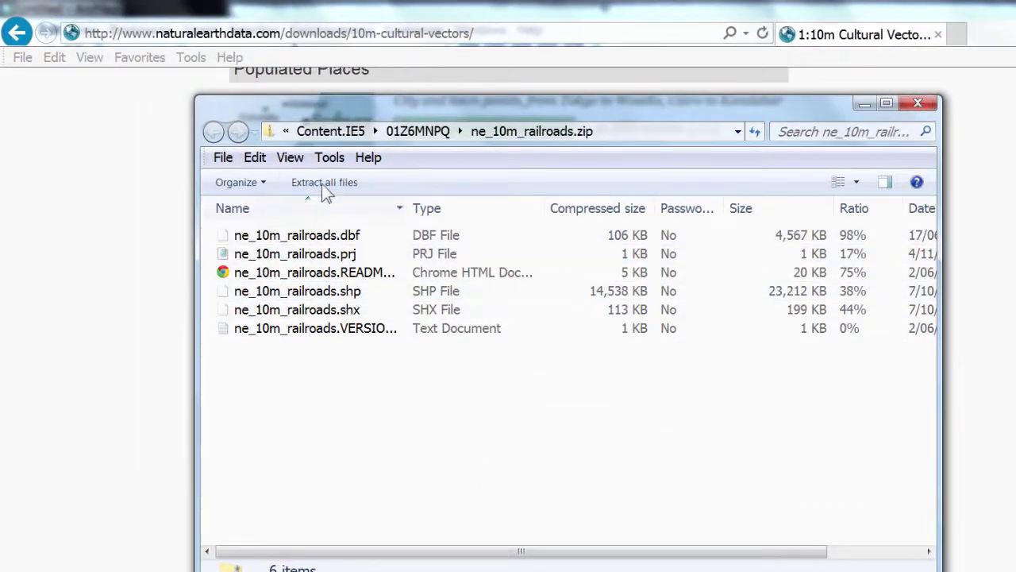
# - Extract all ne_10m_railroads files into C:\polygeo and close the zip window
pyautogui.click(323, 182)
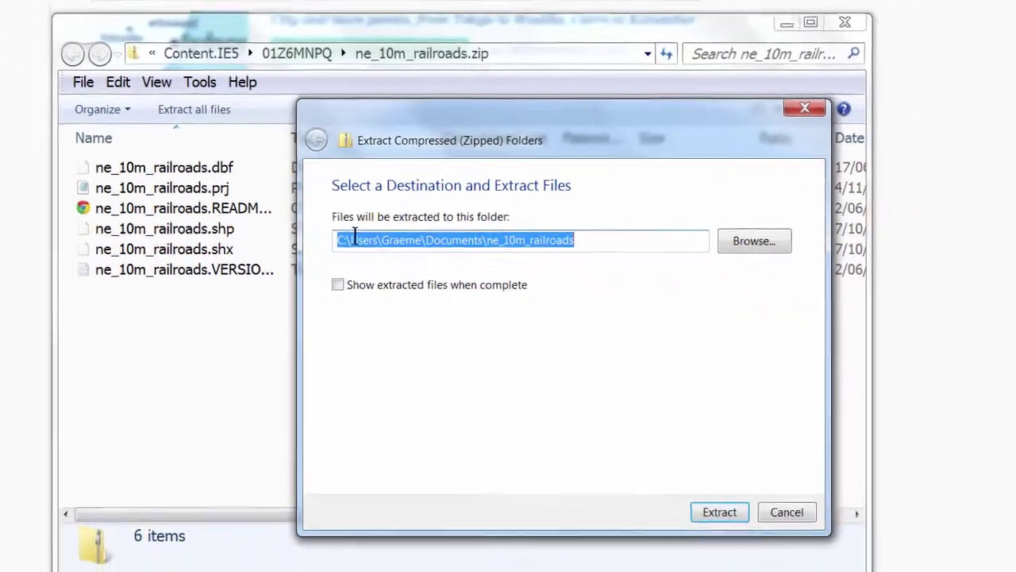
pyautogui.click(468, 296)
pyautogui.moveTo(284, 204); pyautogui.dragTo(521, 205)
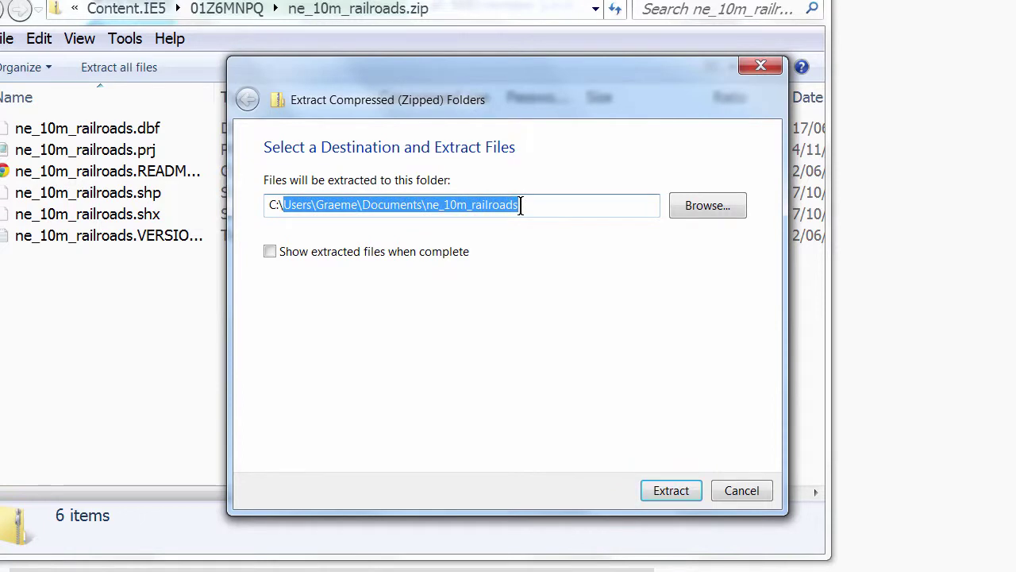
pyautogui.write('poly')
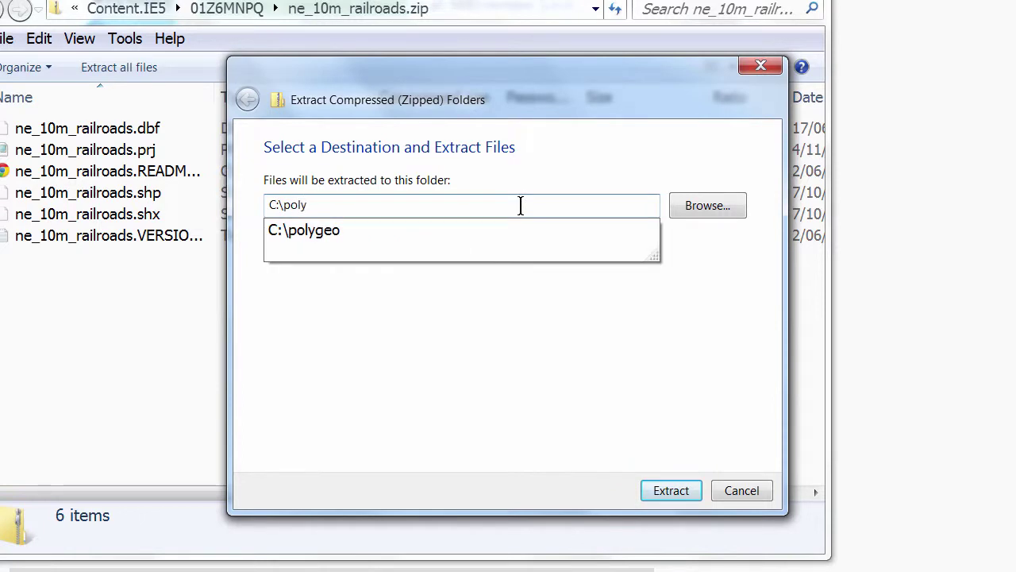
pyautogui.click(348, 231)
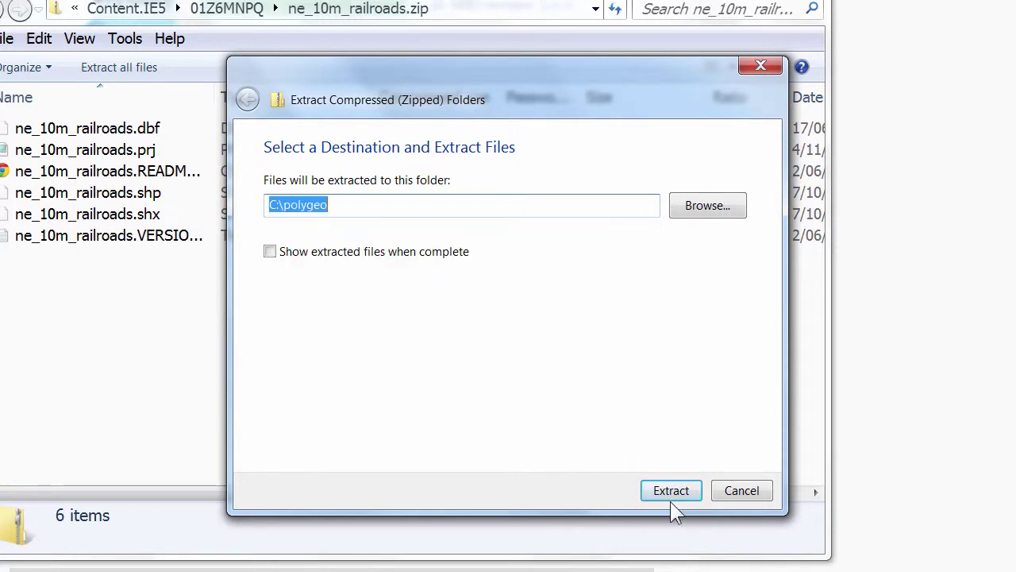
pyautogui.click(674, 490)
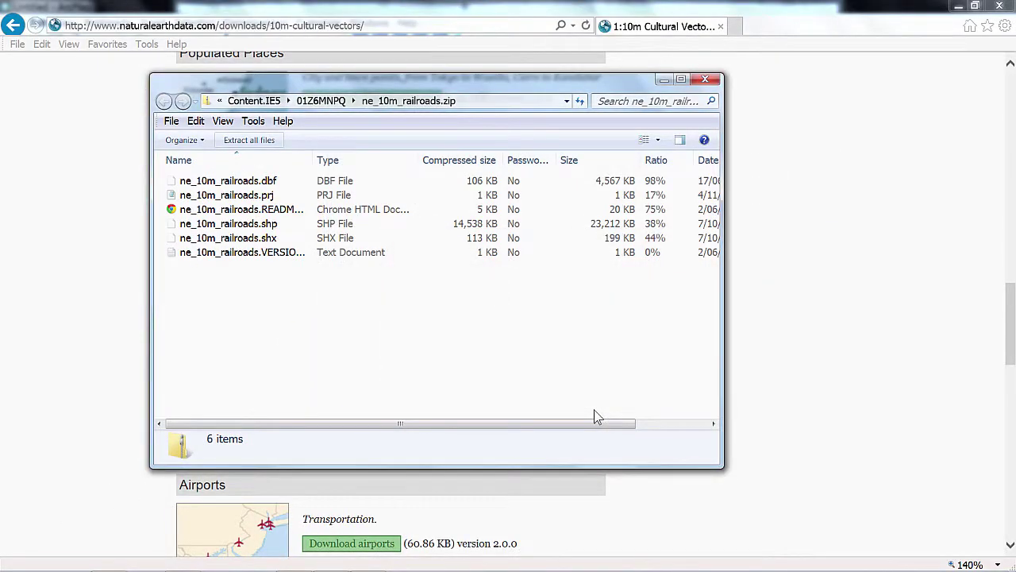
pyautogui.click(705, 78)
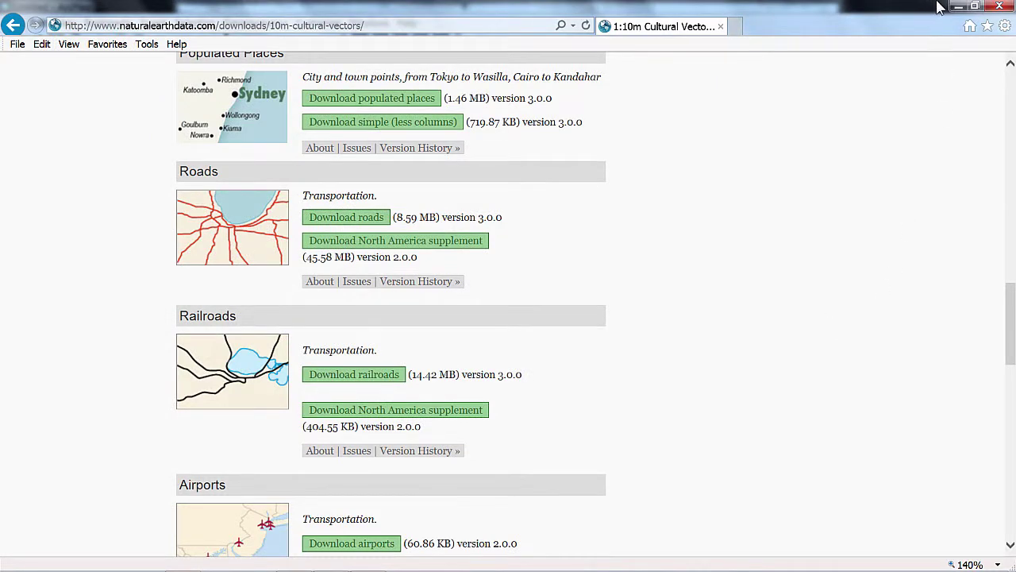
# - Minimize the browser and add a Catalog folder connection to C:\polygeo
pyautogui.click(960, 10)
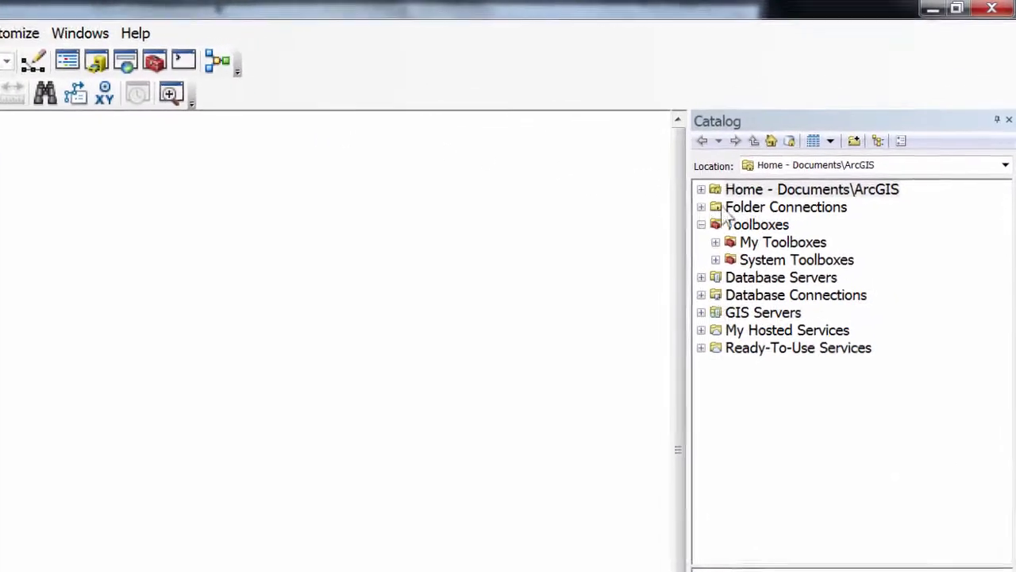
pyautogui.rightClick(752, 212)
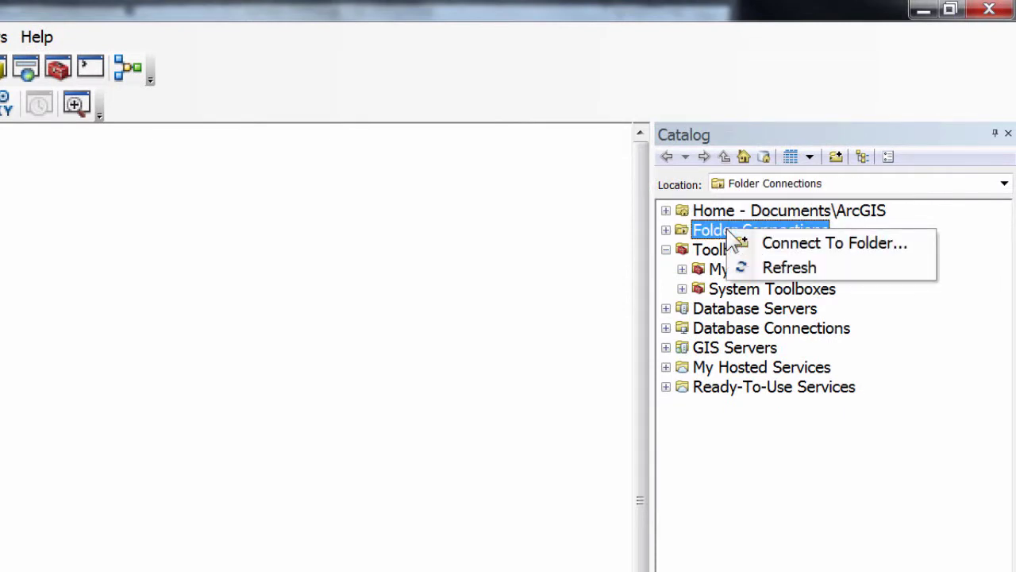
pyautogui.click(794, 245)
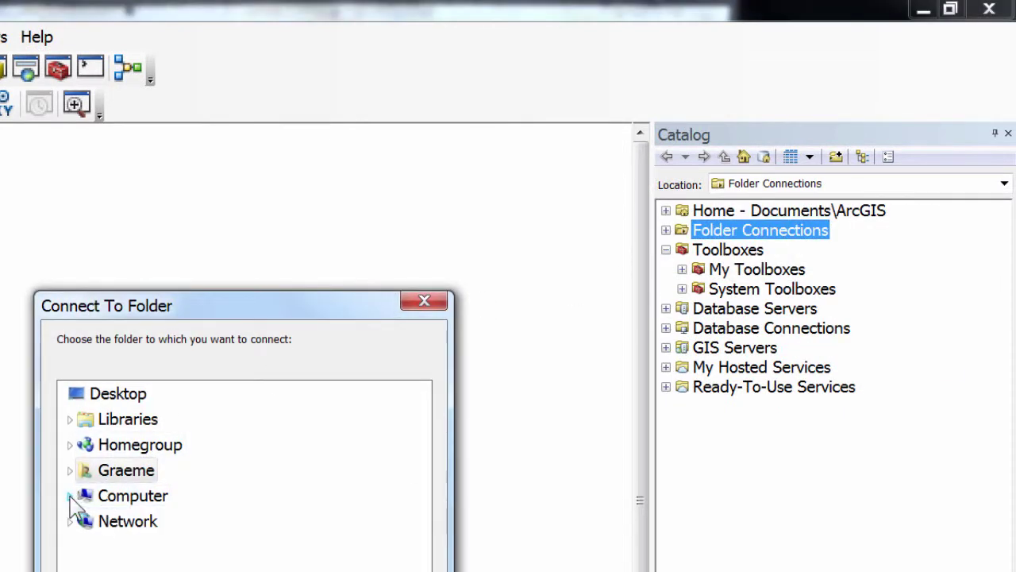
pyautogui.click(70, 495)
pyautogui.click(86, 521)
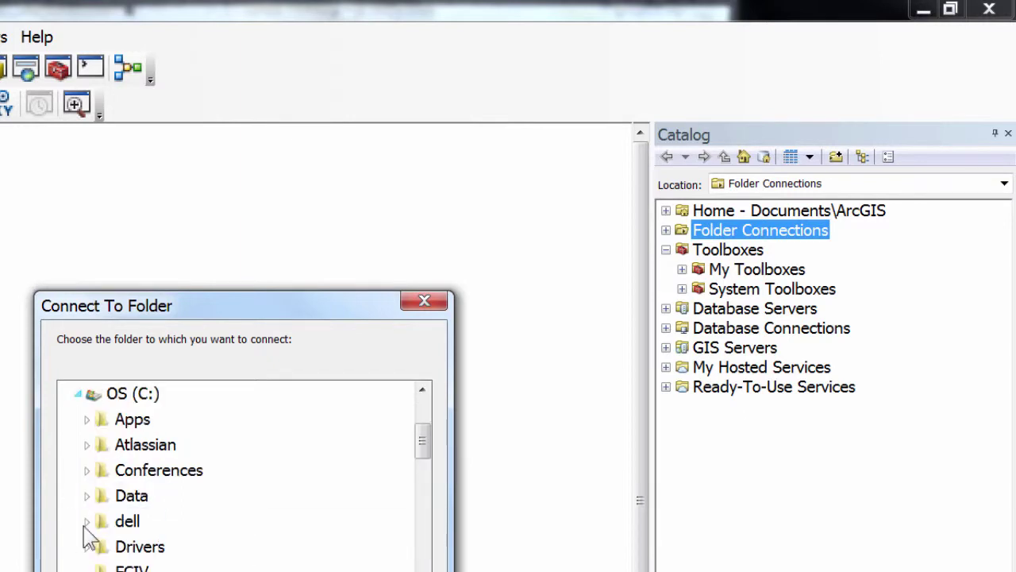
pyautogui.moveTo(427, 454); pyautogui.dragTo(426, 501)
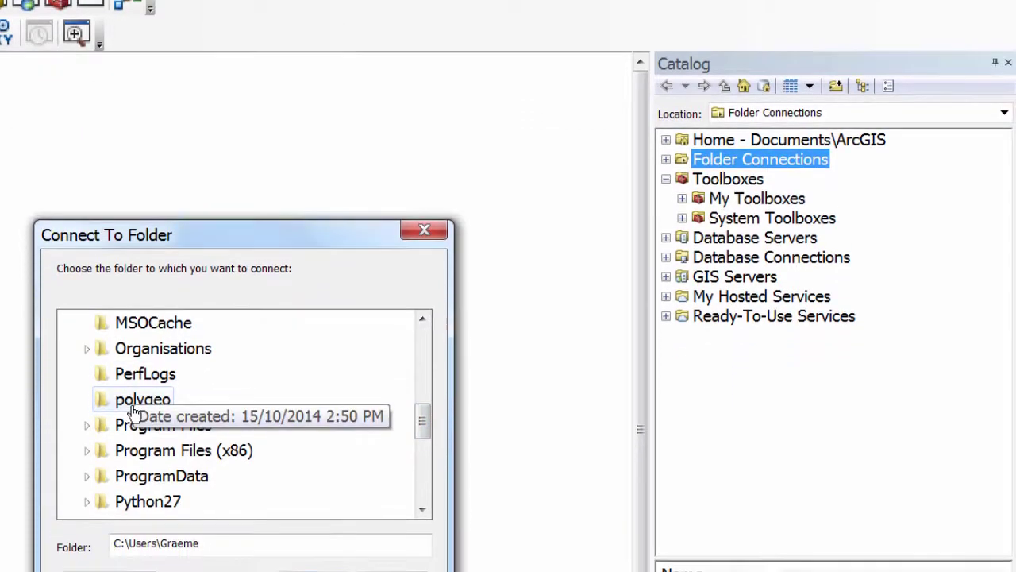
pyautogui.click(134, 400)
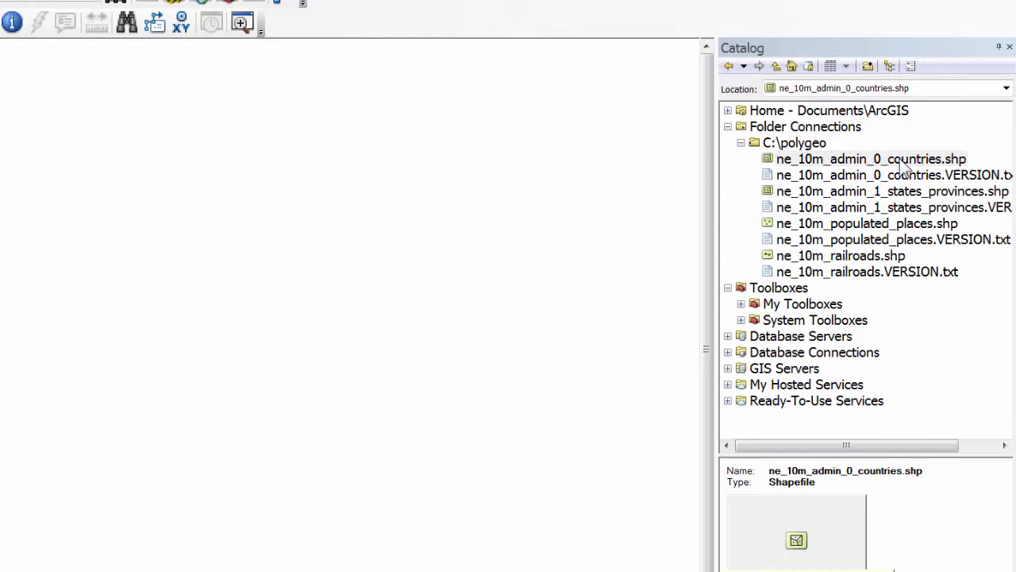
# - Open the Item Description for ne_10m_admin_0_countries.shp and show its map preview
pyautogui.rightClick(905, 163)
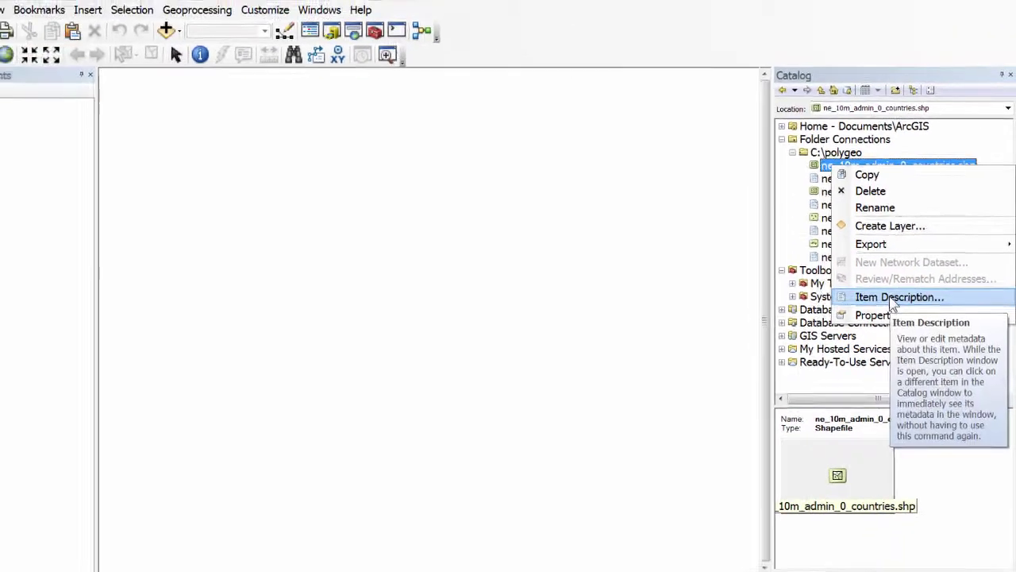
pyautogui.click(893, 296)
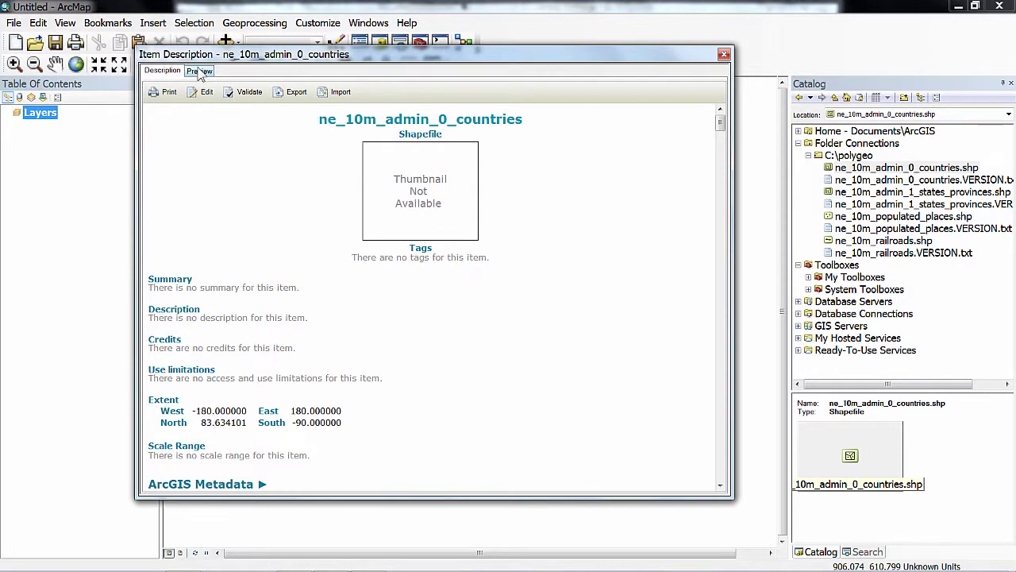
pyautogui.click(200, 70)
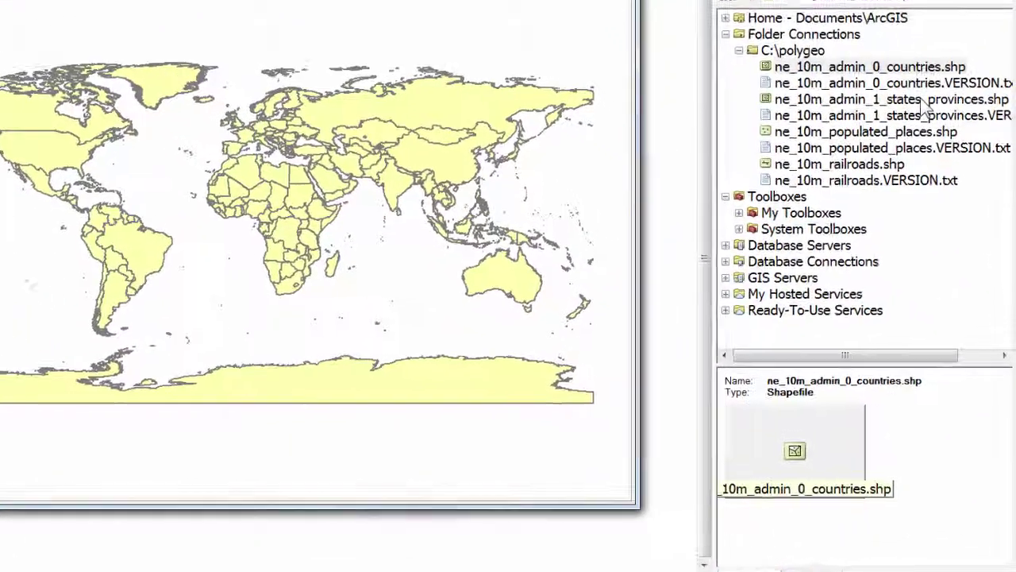
# - Preview the states/provinces, populated places and railroads shapefiles in turn
pyautogui.click(923, 100)
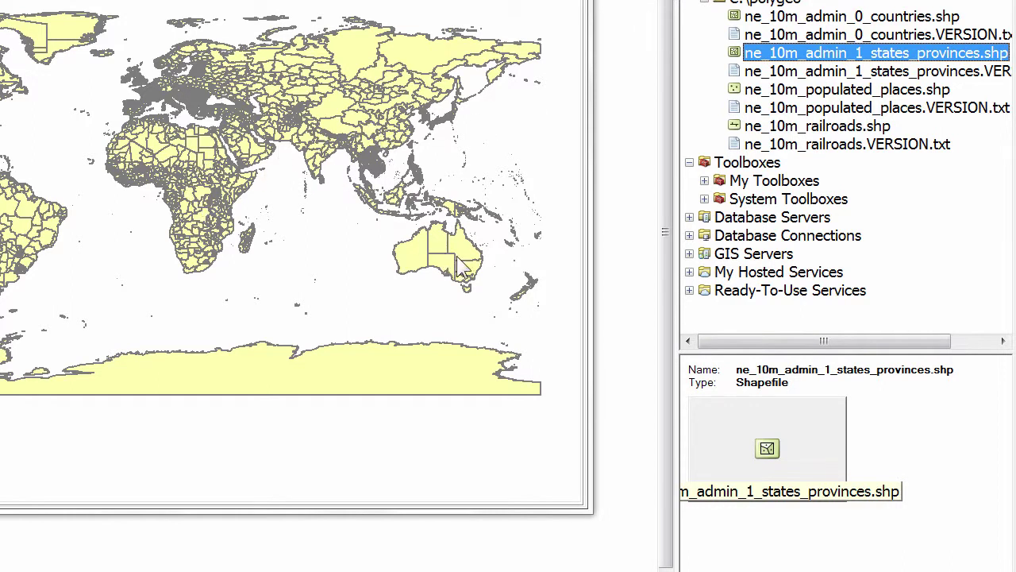
pyautogui.click(790, 92)
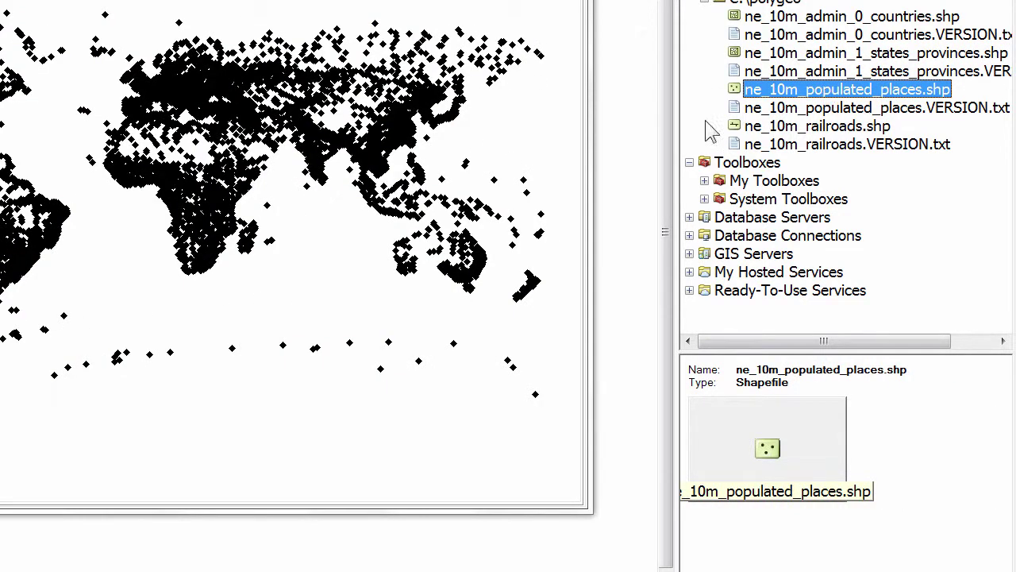
pyautogui.click(813, 129)
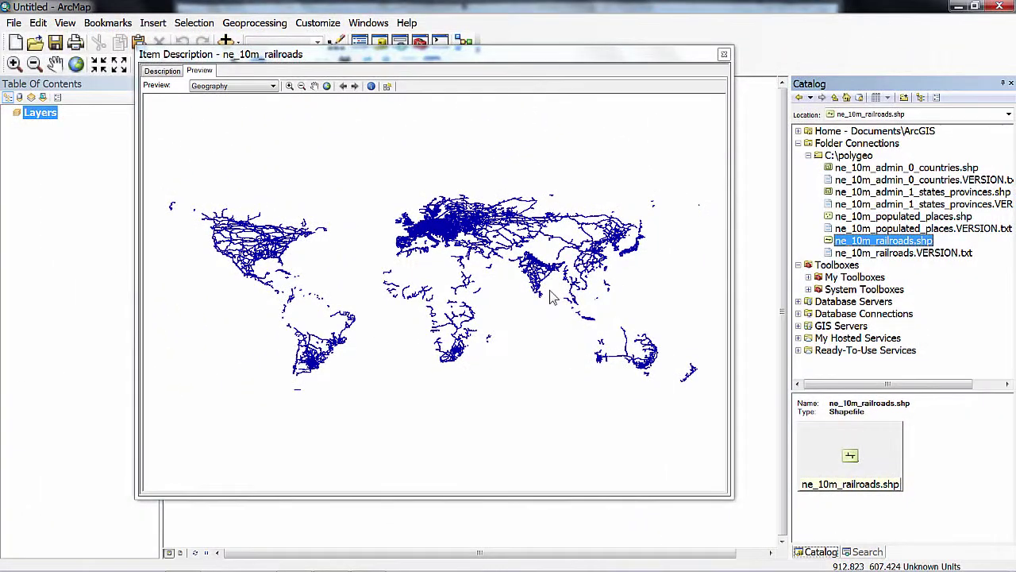